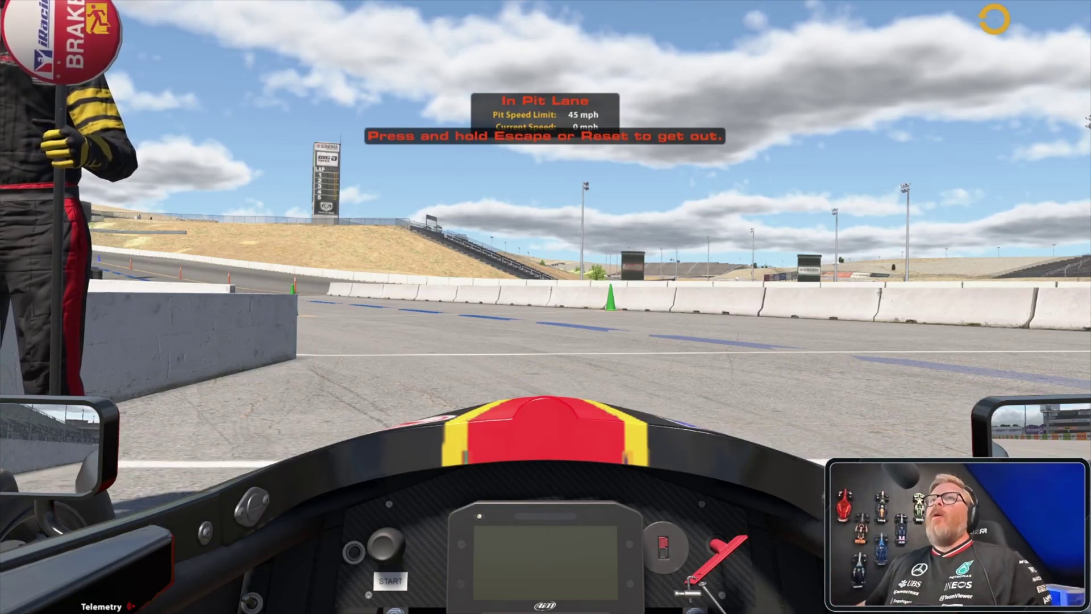
# Step: Bring SimHub forward and filter its Available properties list for 'ignition'
pyautogui.hotkey('alt', 'Tab')
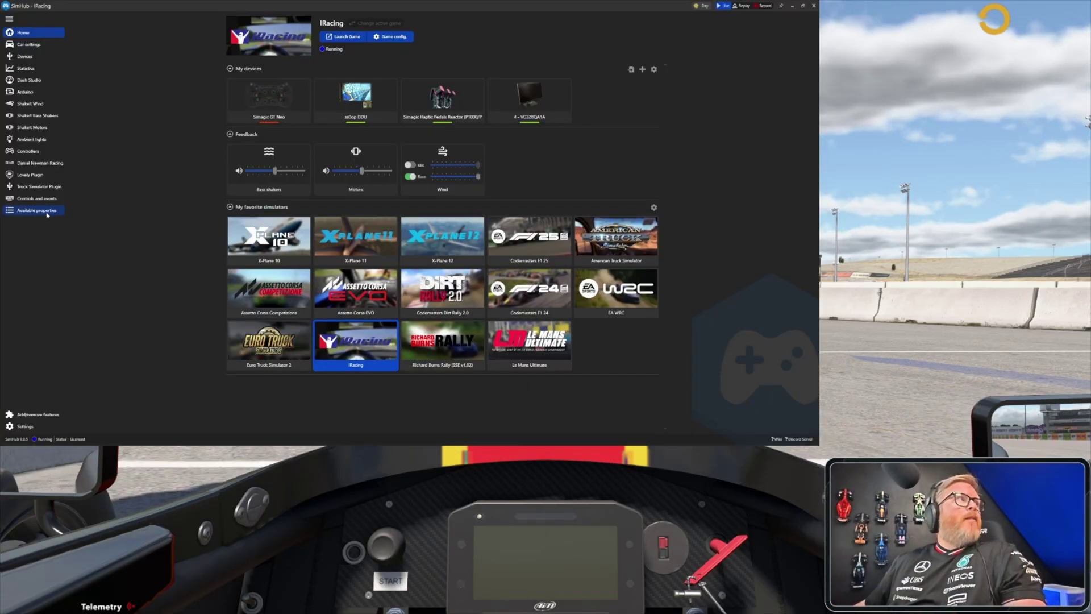
pyautogui.click(37, 211)
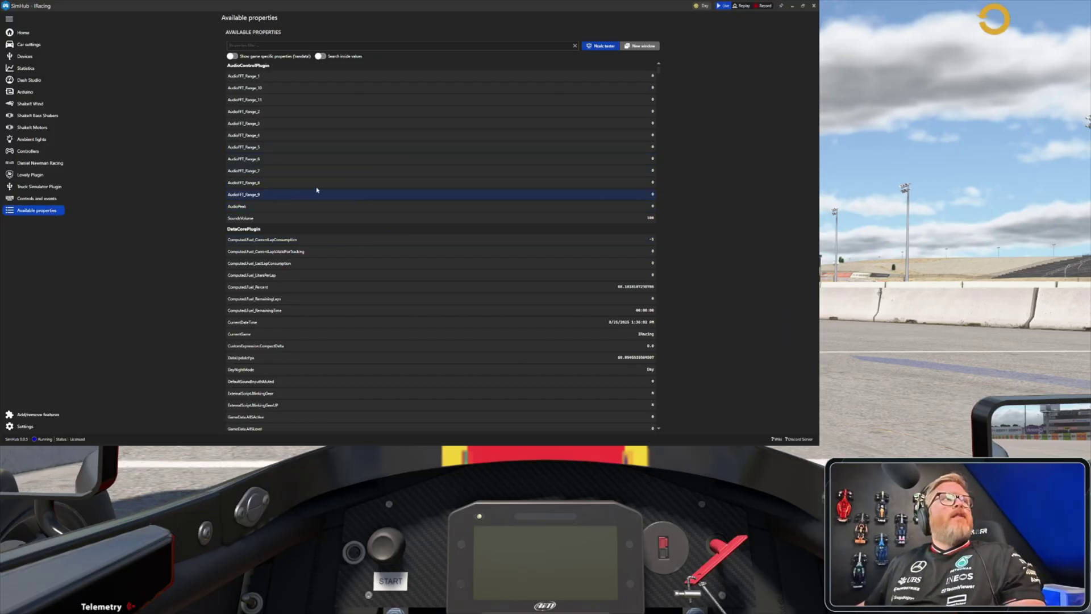
pyautogui.scroll(-5, 317, 190)
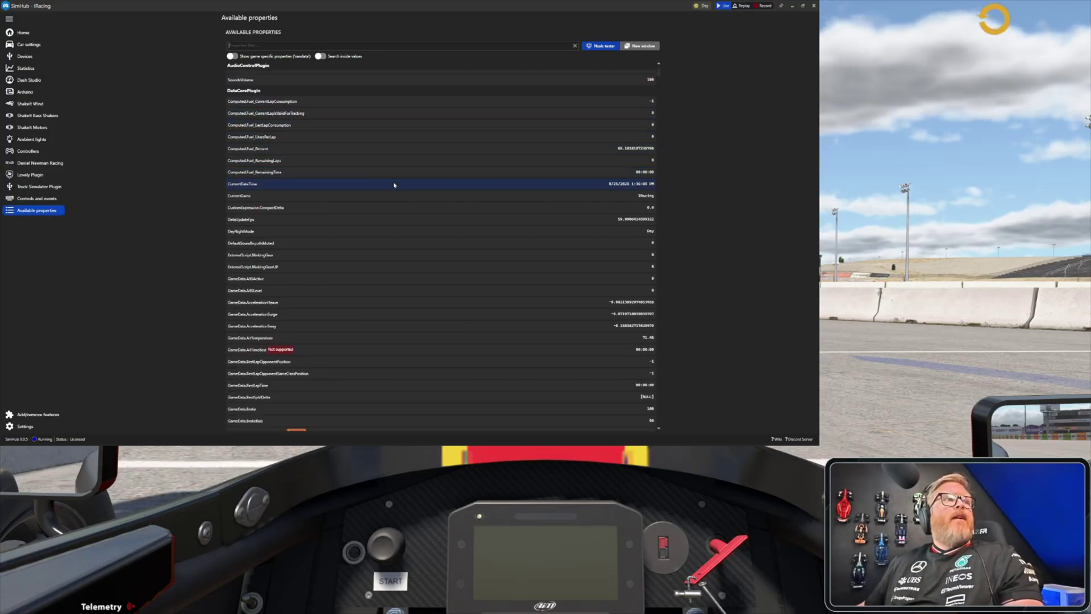
pyautogui.scroll(-3, 394, 184)
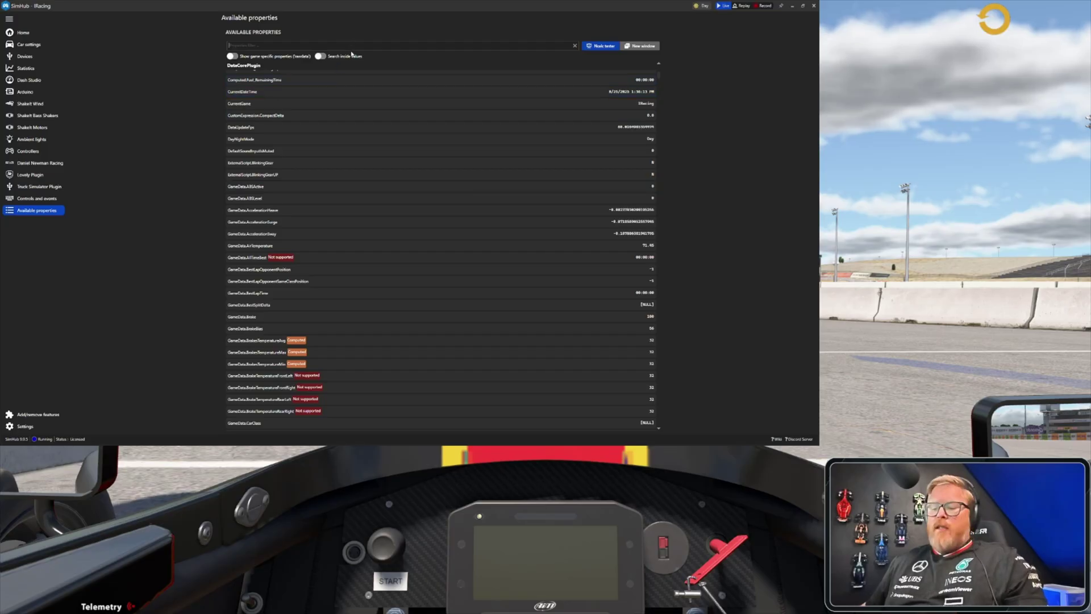
pyautogui.write('ition')
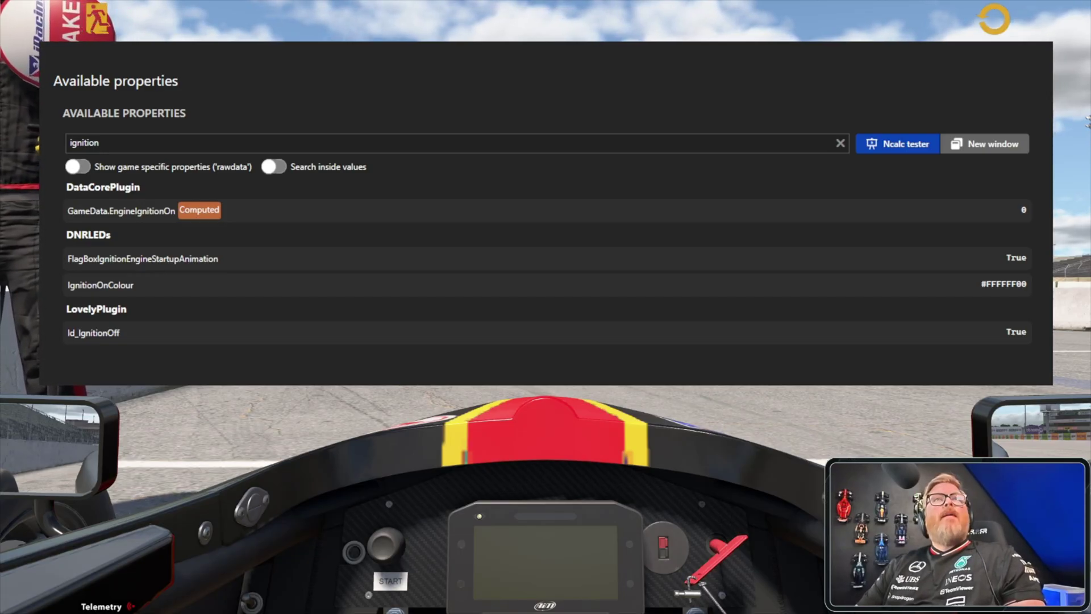
# Step: Turn the car's ignition on so GameData.EngineIgnitionOn reads 1, then return to the search box
pyautogui.press('i')
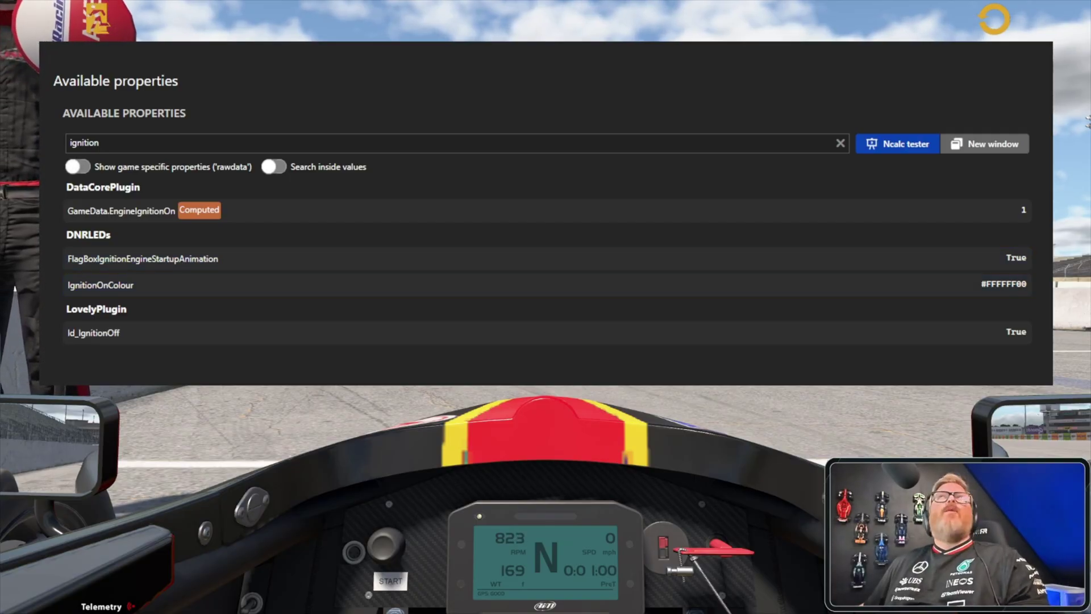
pyautogui.click(204, 142)
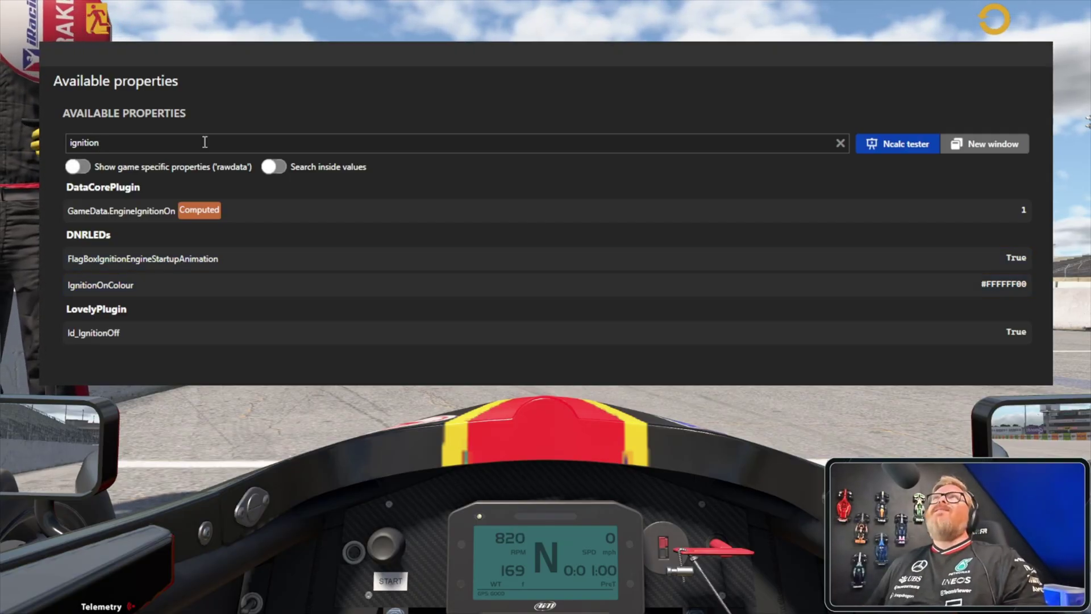
# Step: Replace the search with 'rpm' to list properties like RedLineRPM and RPMRedLineReached
pyautogui.press('BackSpace')
pyautogui.press('BackSpace')
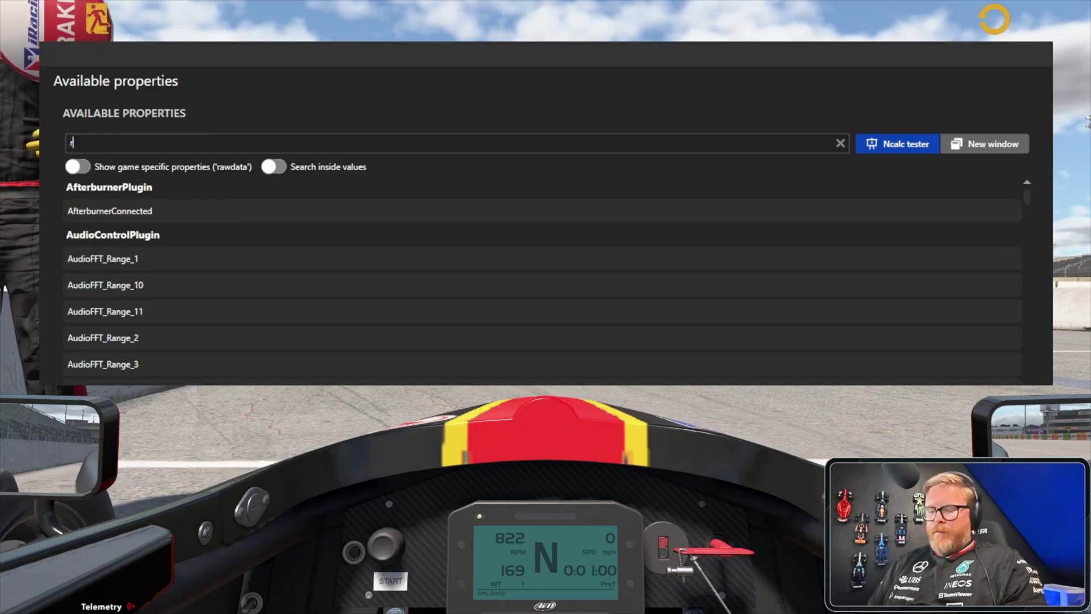
pyautogui.write('rpm')
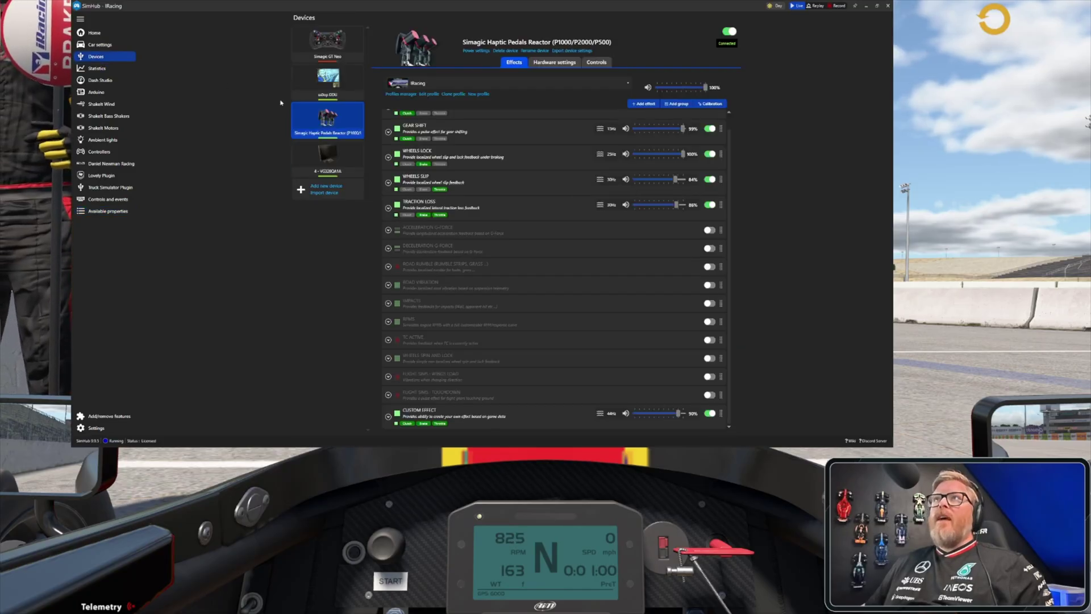
pyautogui.click(336, 45)
pyautogui.click(345, 122)
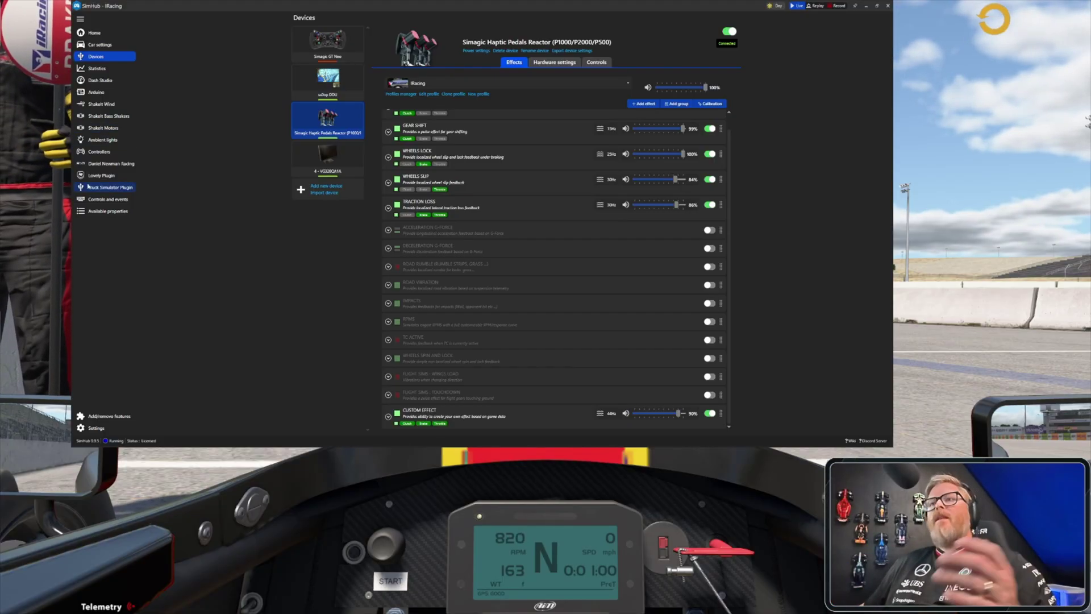
pyautogui.scroll(1, 660, 119)
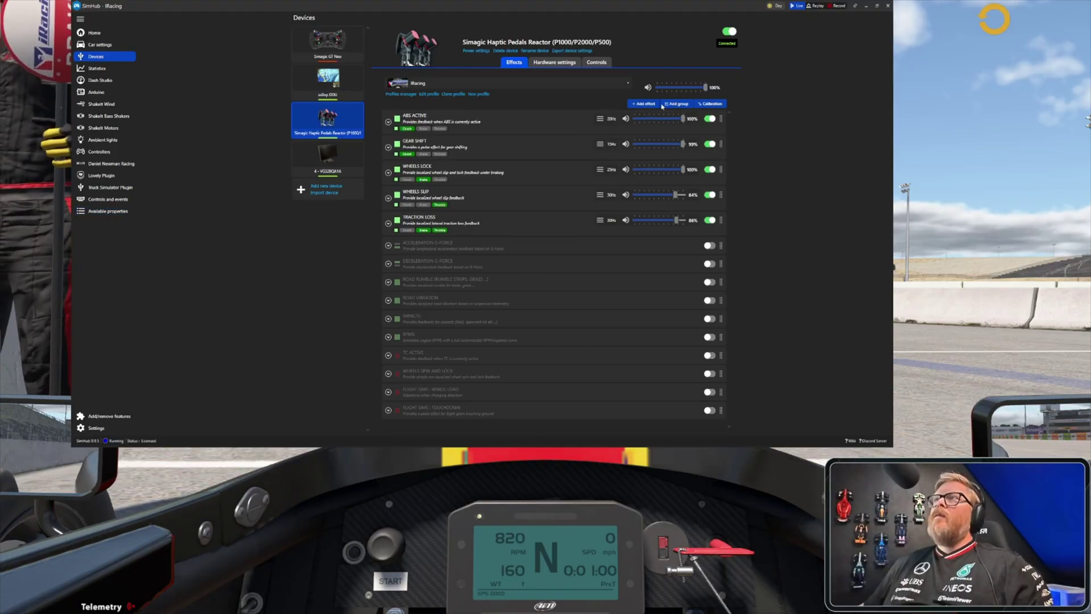
# Step: Add a Custom Effect from the effects list and expand its channel settings
pyautogui.click(658, 104)
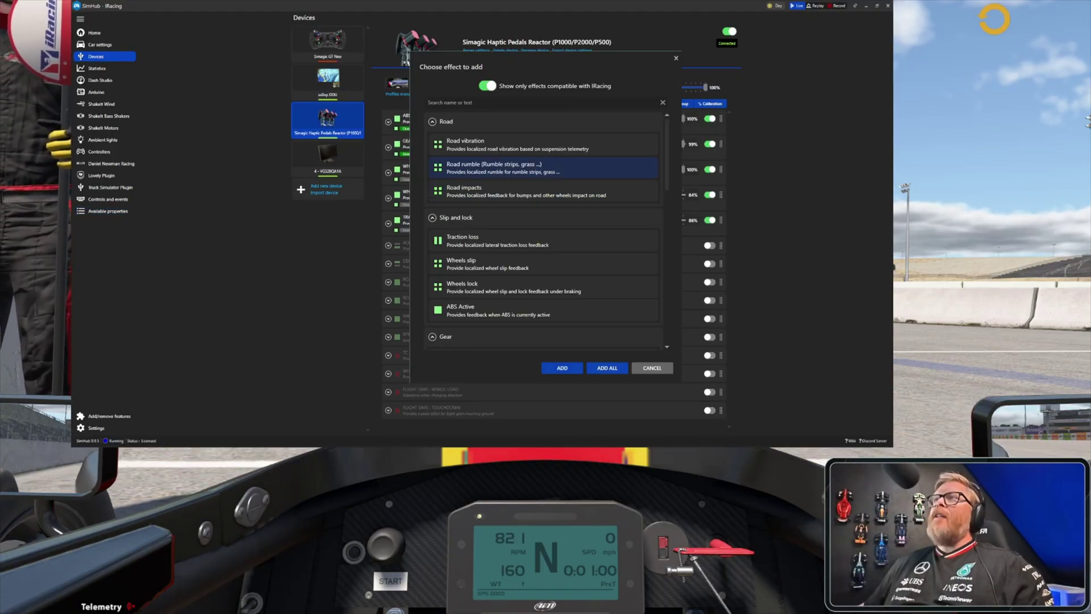
pyautogui.scroll(-5, 545, 168)
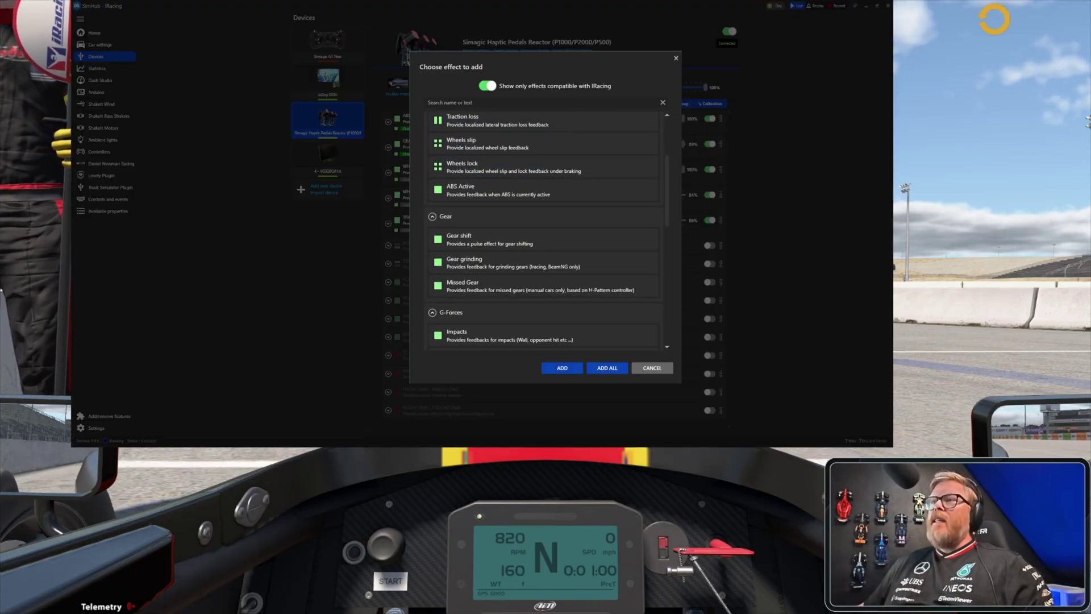
pyautogui.scroll(-6, 546, 177)
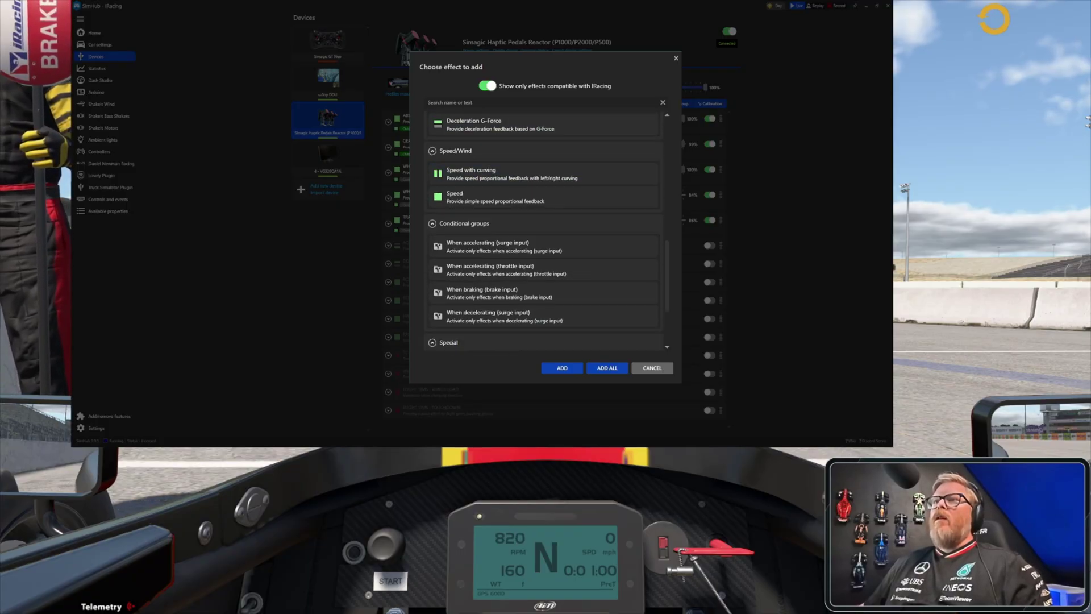
pyautogui.scroll(-3, 546, 228)
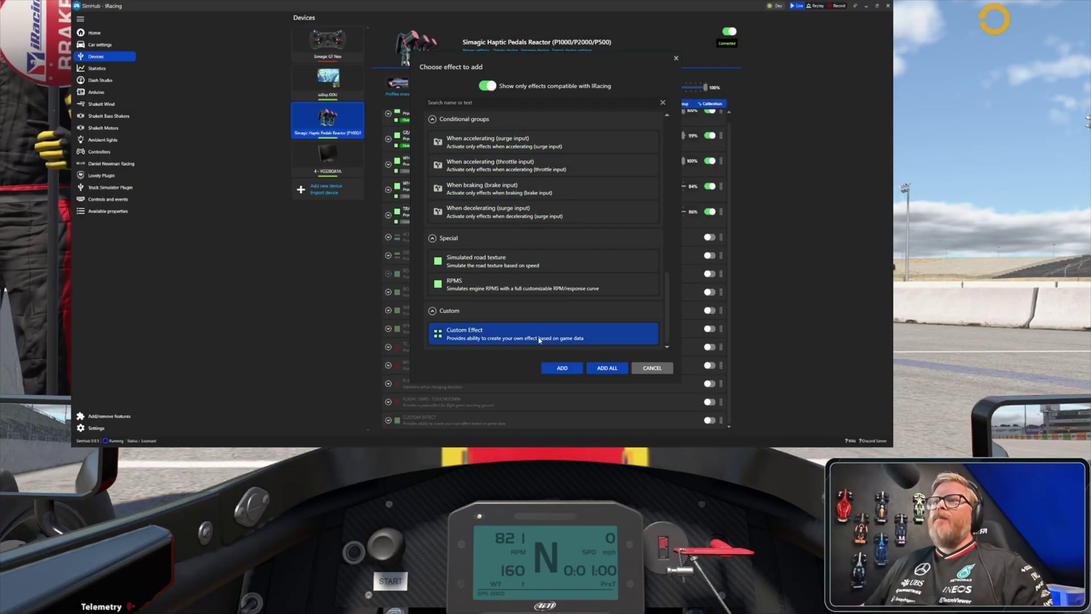
pyautogui.doubleClick(475, 338)
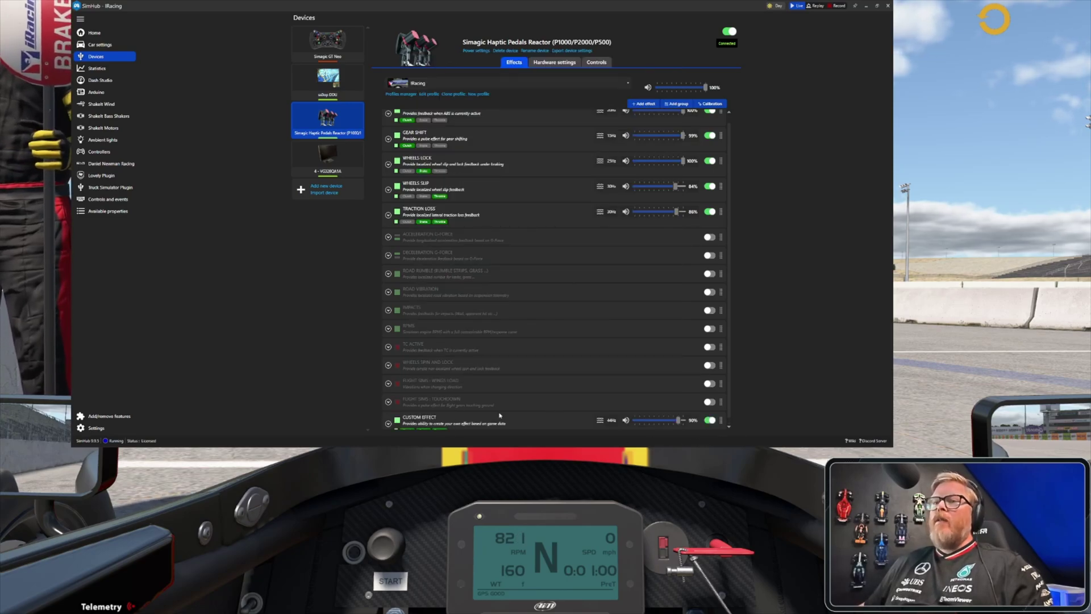
pyautogui.click(388, 421)
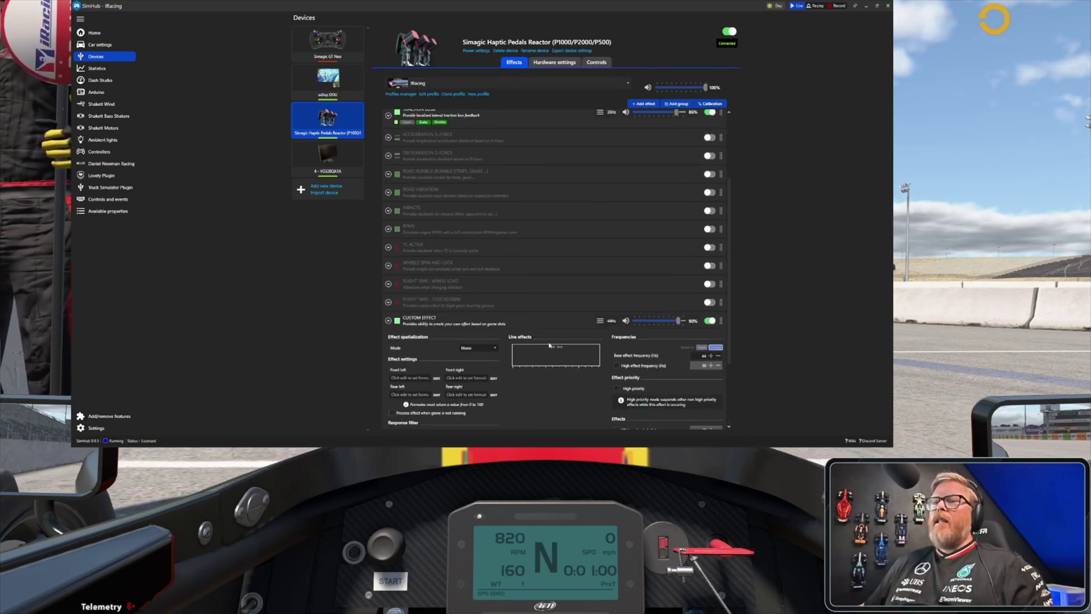
pyautogui.scroll(-4, 574, 341)
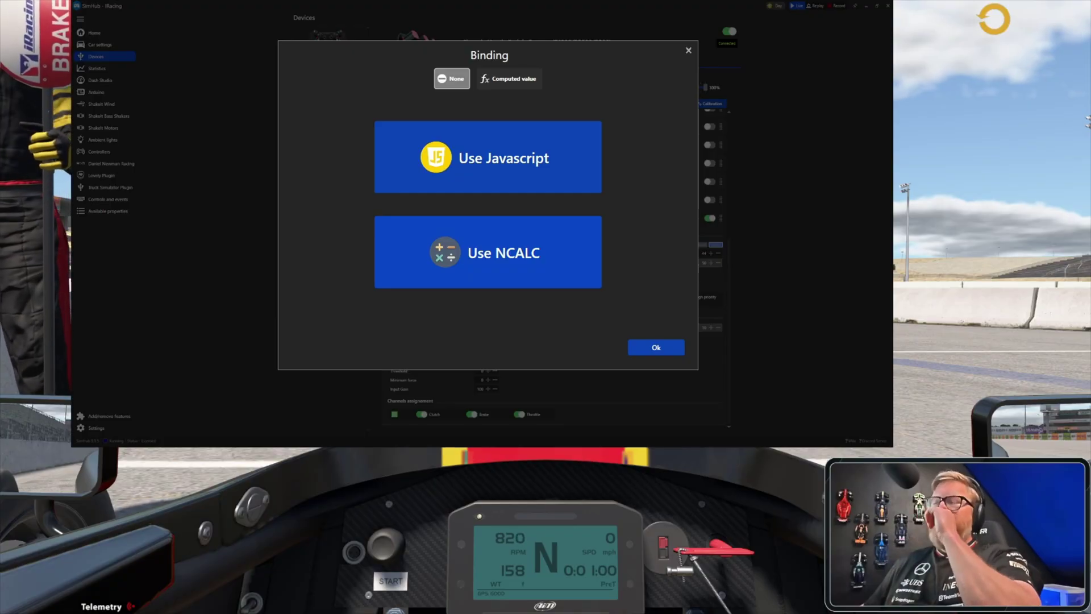
# Step: Set front-left to NCalc if([DataCorePlugin.GameData.CarSettings_RPMRedLineReached], 100, 0)
pyautogui.click(543, 250)
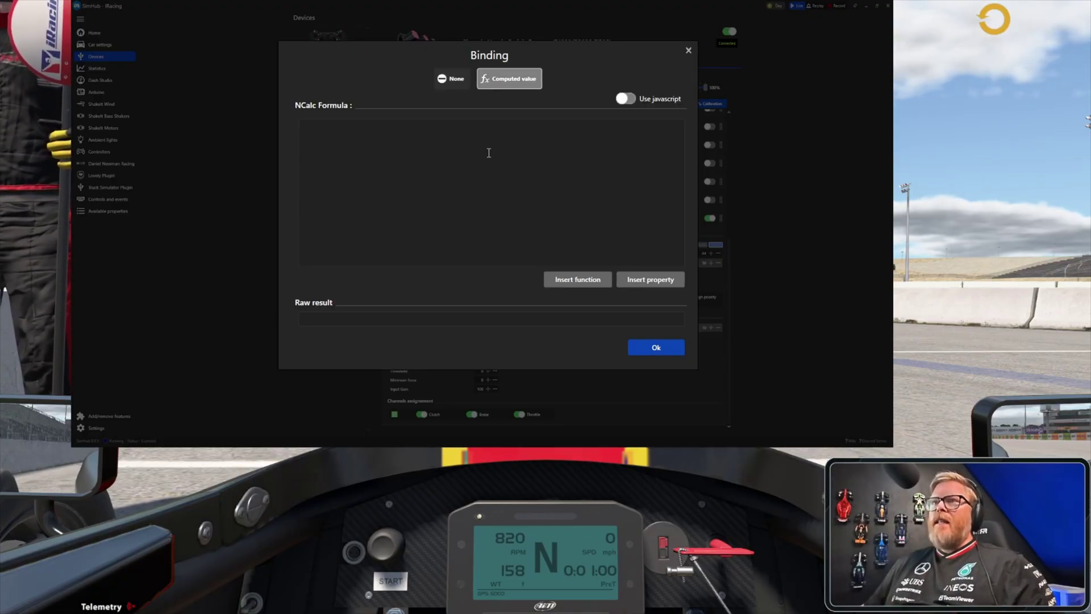
pyautogui.write('if([DataCorePlugin.GameData.CarSettings_RPMRedLineReached], 100, 0)')
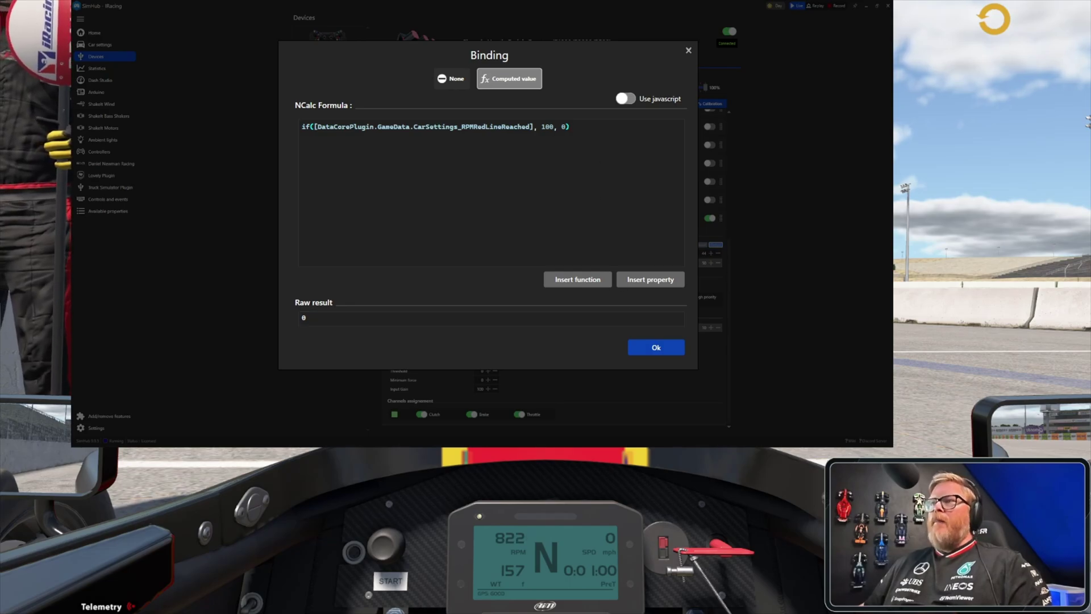
pyautogui.click(655, 348)
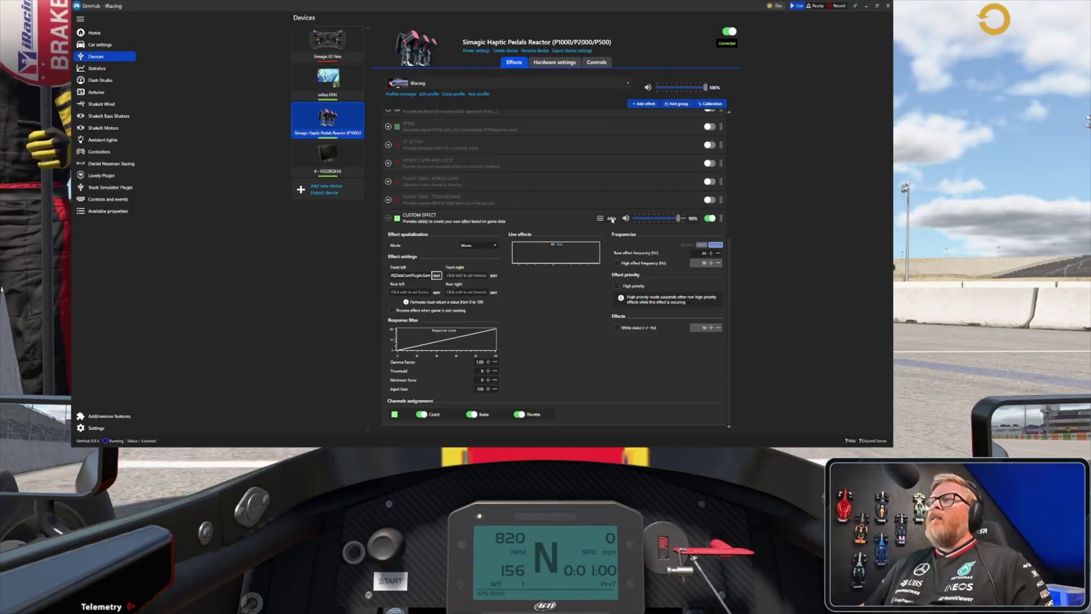
# Step: Bump the base effect frequency to 50, then step it down to 20 Hz
pyautogui.click(711, 253)
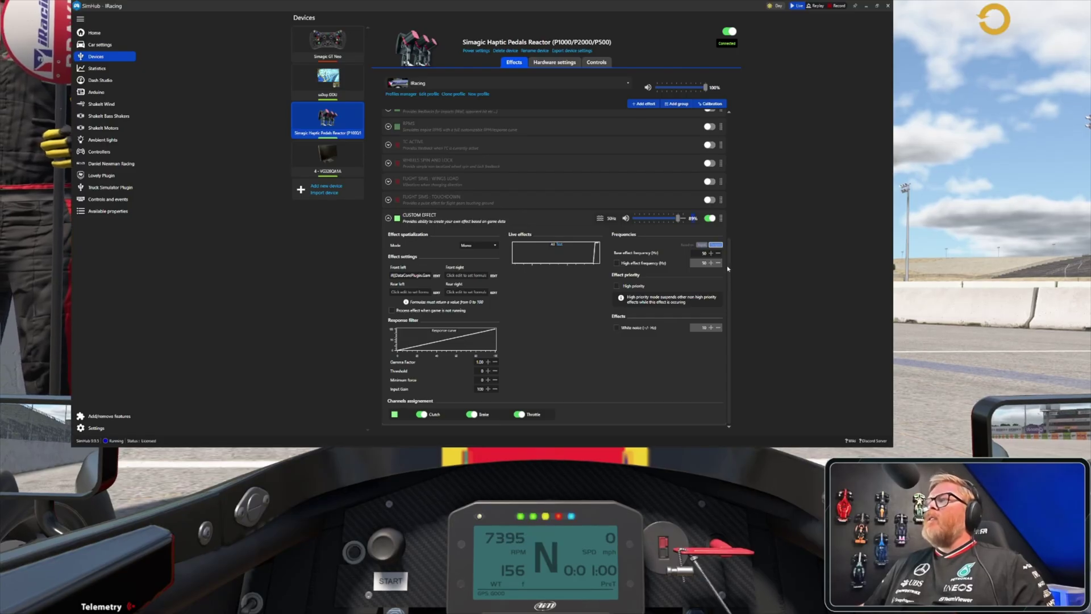
pyautogui.click(719, 253)
pyautogui.click(718, 253)
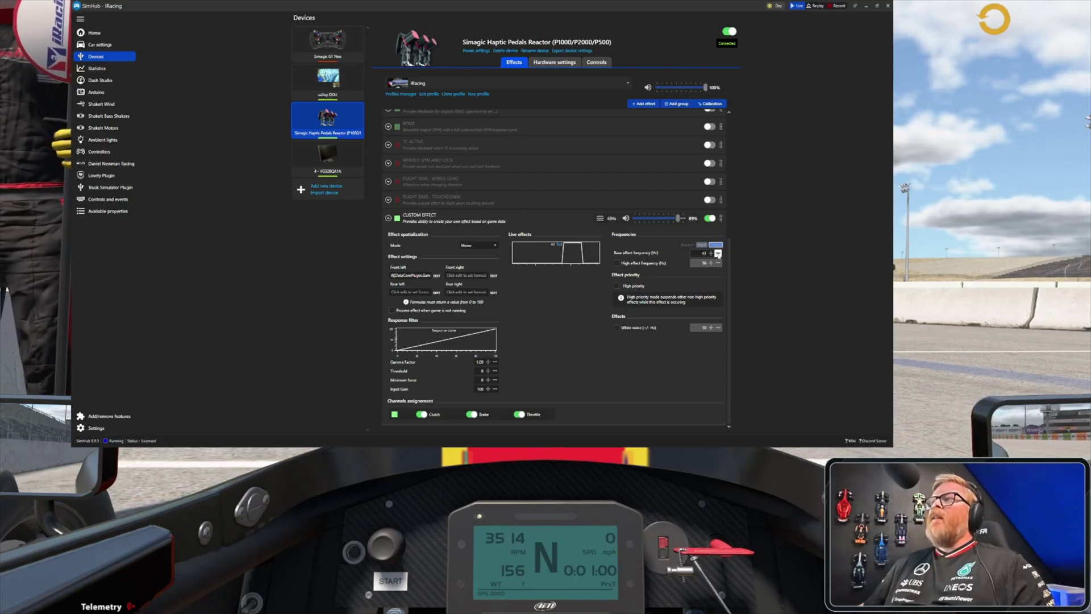
pyautogui.click(719, 254)
pyautogui.click(719, 253)
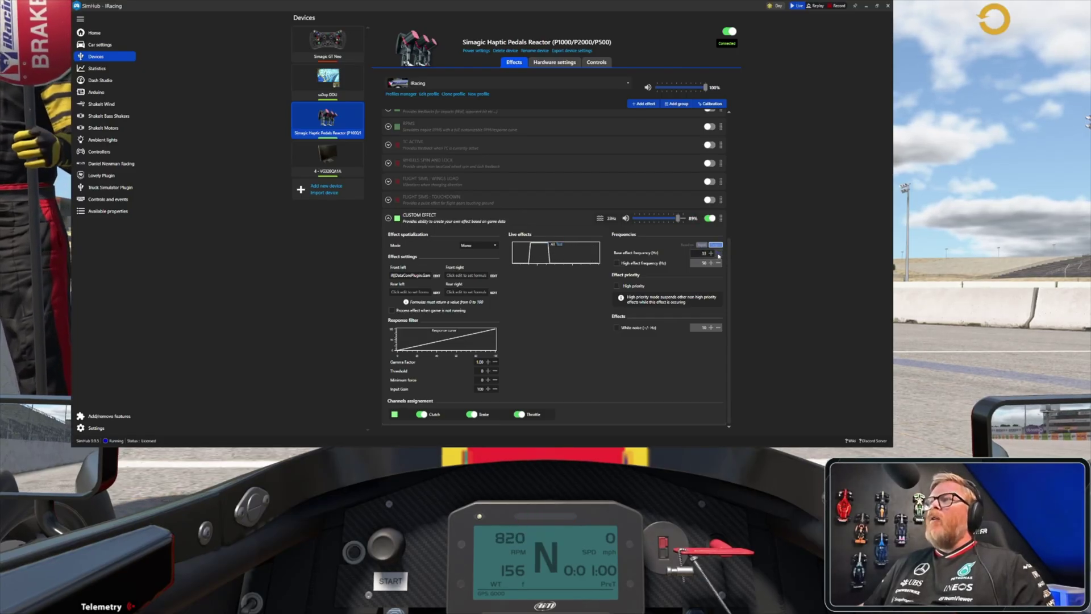
pyautogui.click(718, 254)
pyautogui.click(719, 253)
pyautogui.click(719, 254)
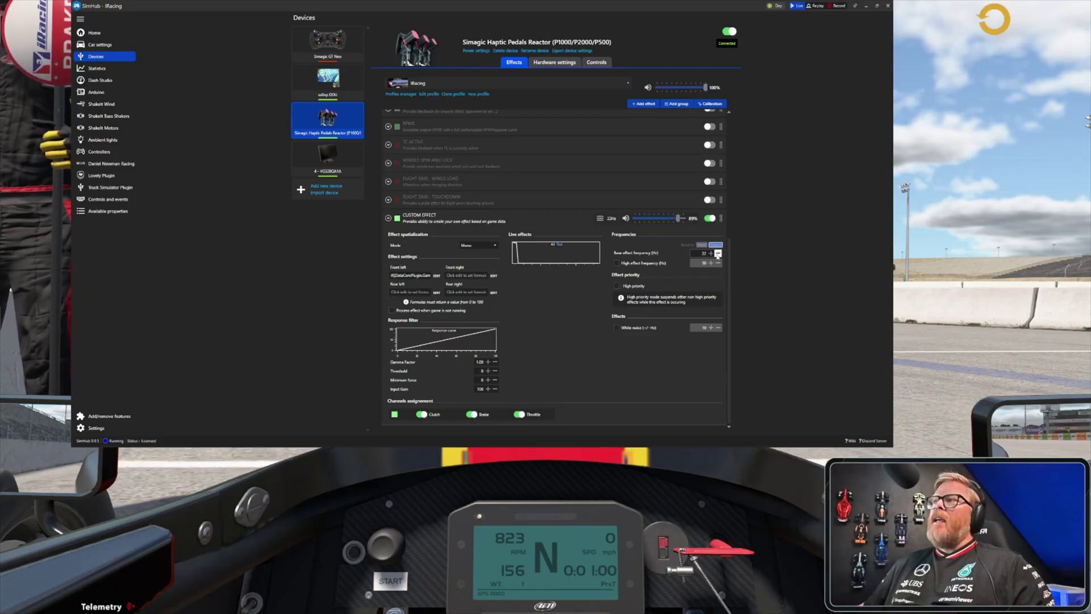
pyautogui.click(719, 254)
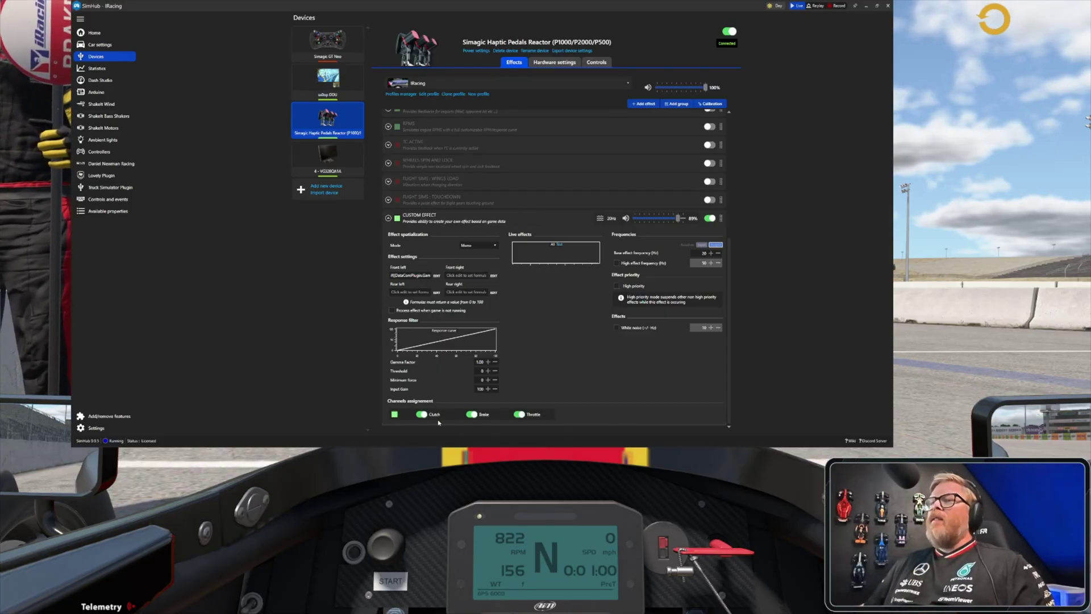
pyautogui.scroll(5, 540, 227)
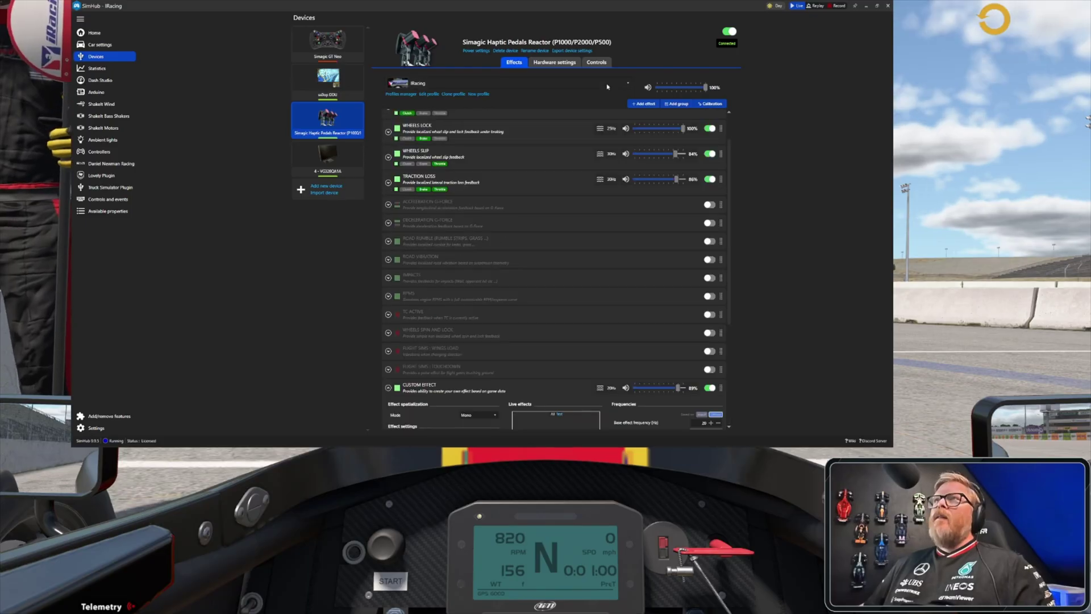
pyautogui.click(566, 63)
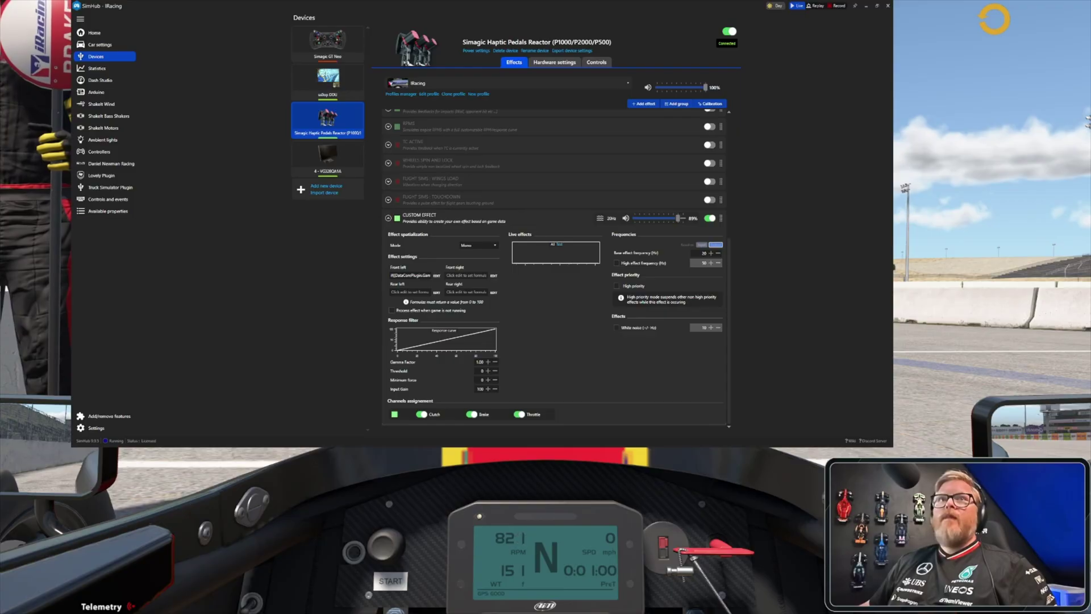
pyautogui.click(108, 211)
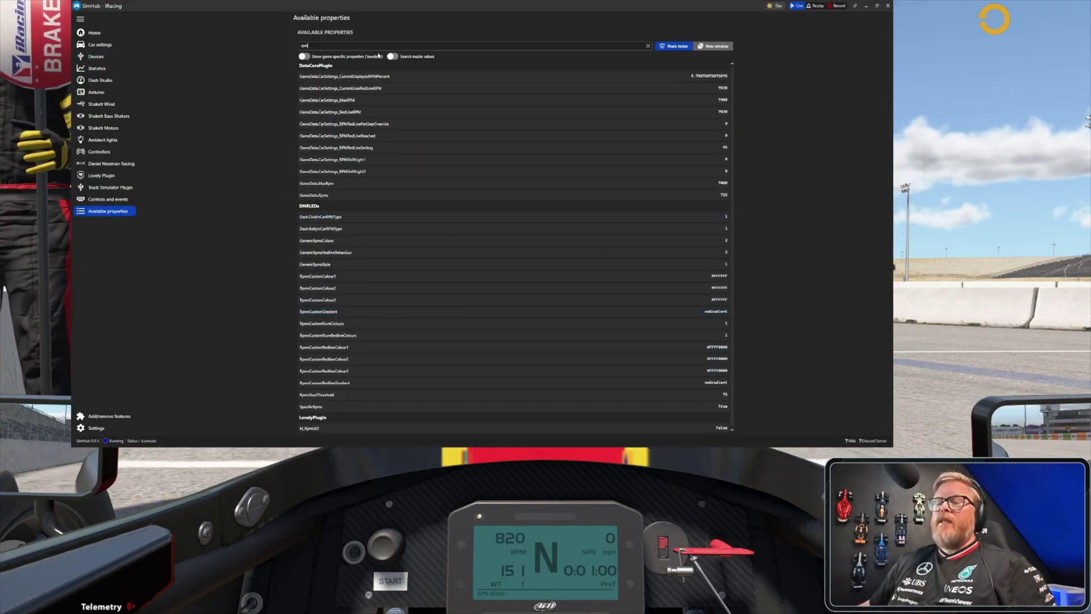
pyautogui.press('BackSpace')
pyautogui.press('BackSpace')
pyautogui.press('BackSpace')
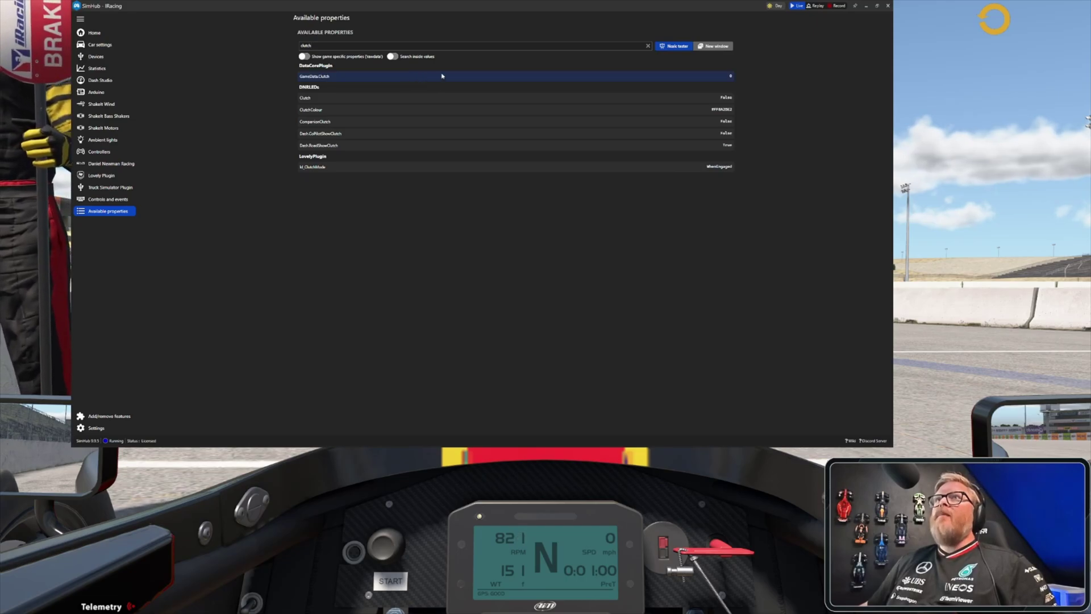
pyautogui.click(729, 80)
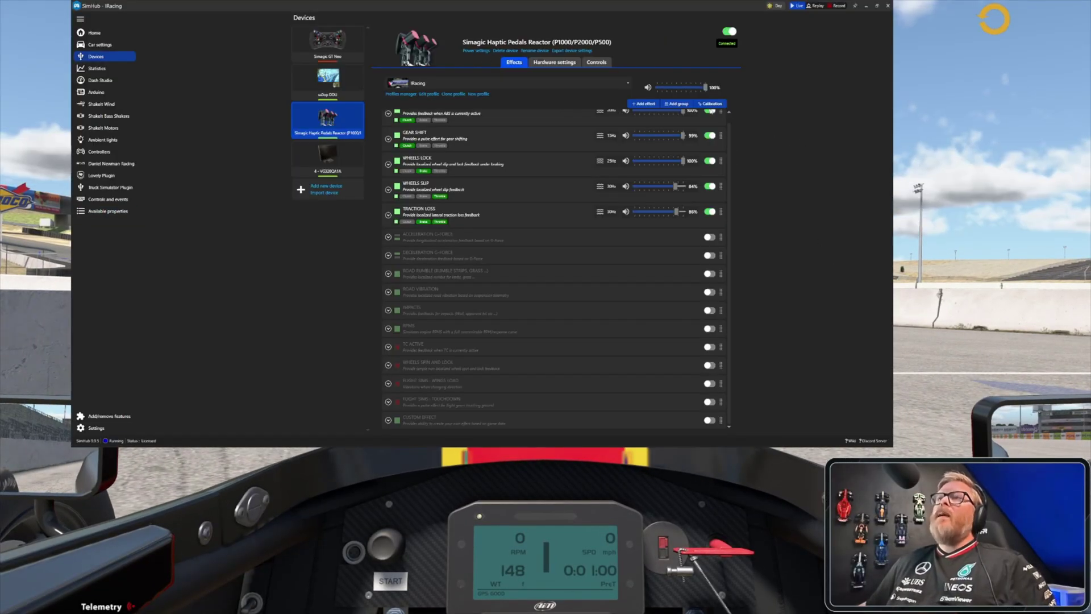
# Step: Add another Custom Effect from the effects list and enable it
pyautogui.click(645, 104)
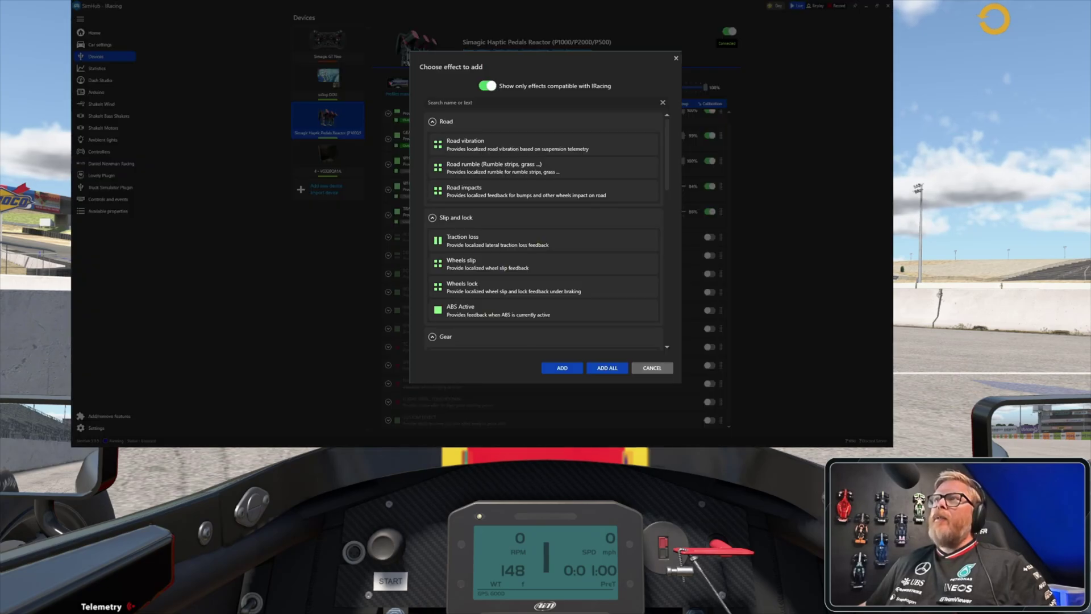
pyautogui.scroll(-4, 548, 233)
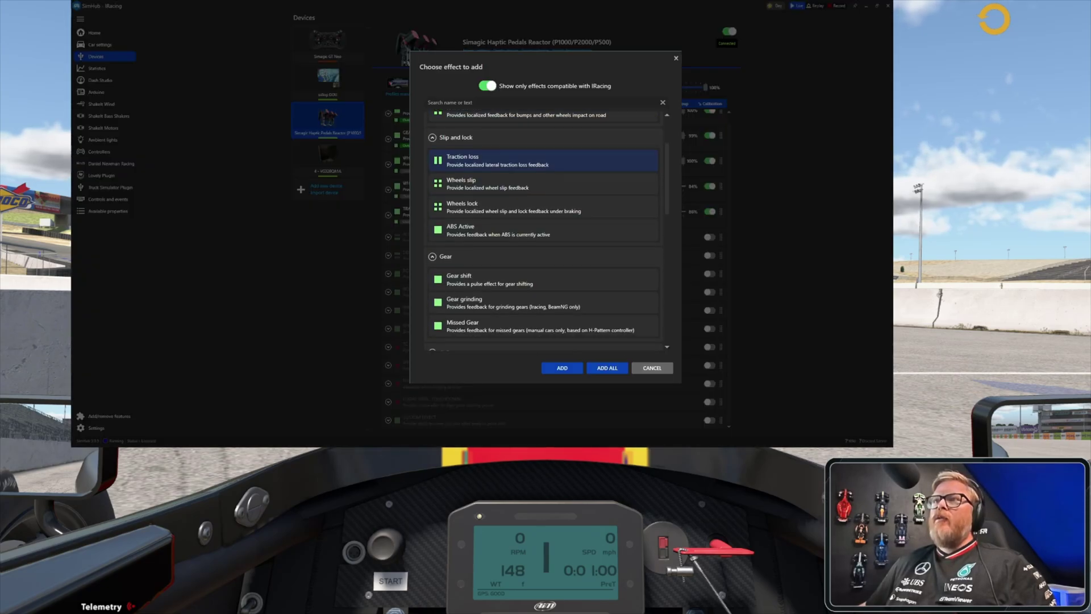
pyautogui.scroll(-10, 548, 233)
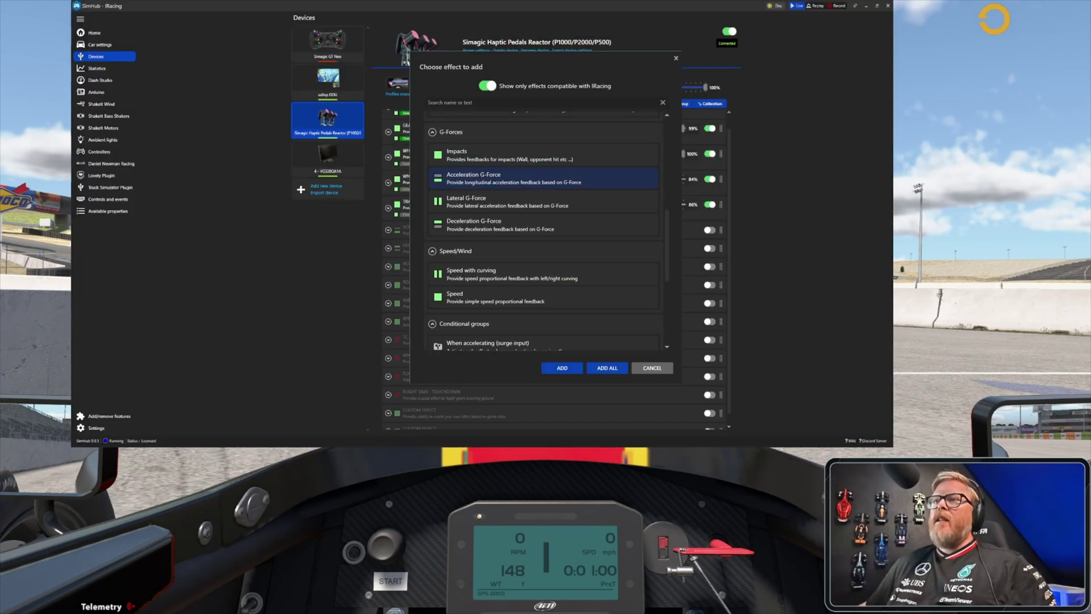
pyautogui.click(555, 368)
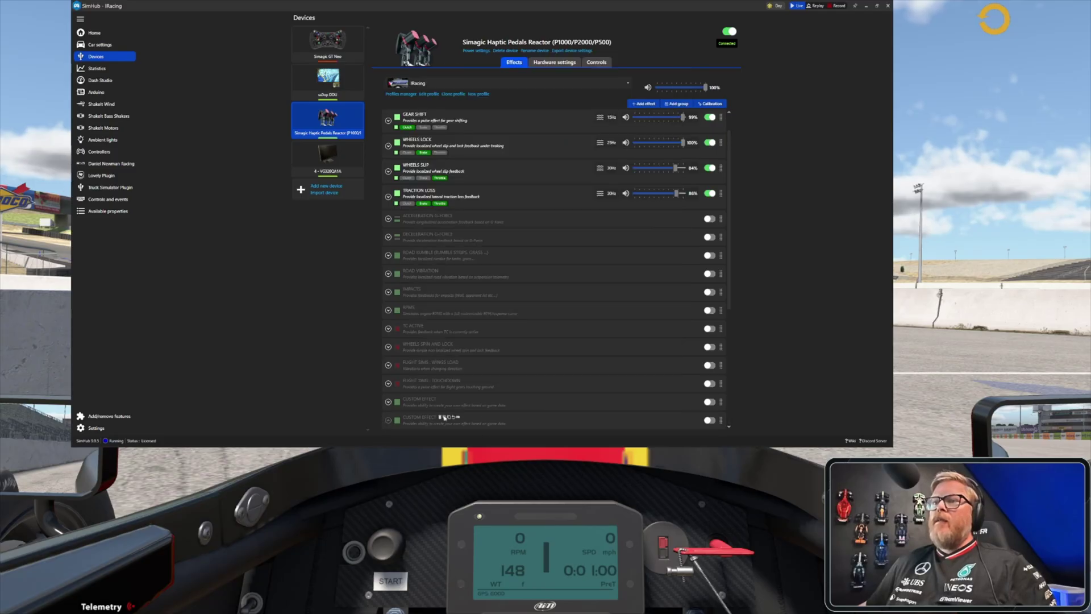
pyautogui.click(553, 326)
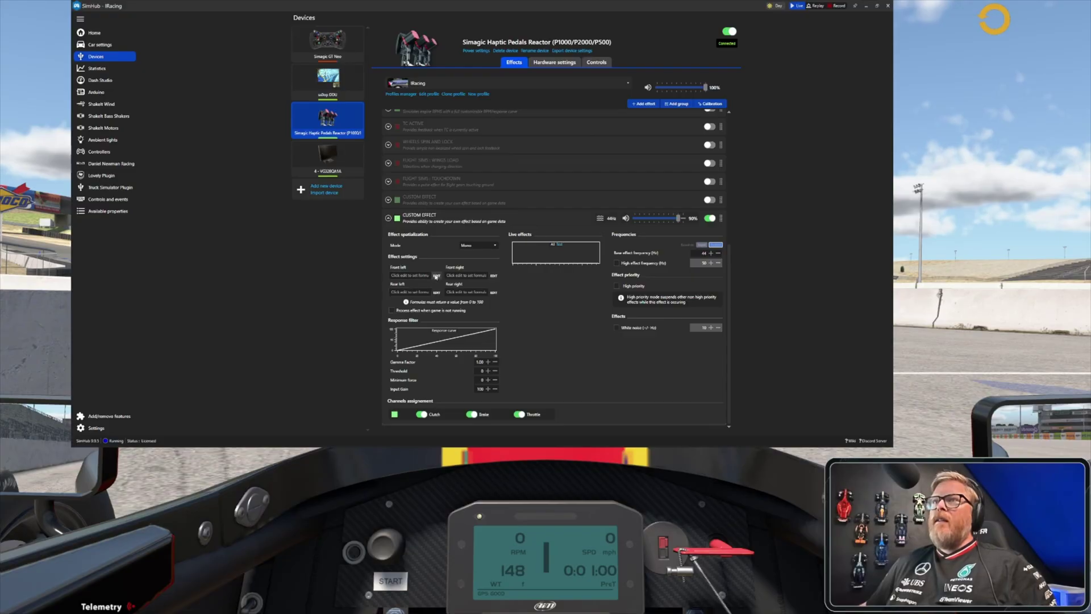
# Step: Give front-left an NCalc clutch formula vibrating fully when the clutch reads 78–82
pyautogui.click(435, 277)
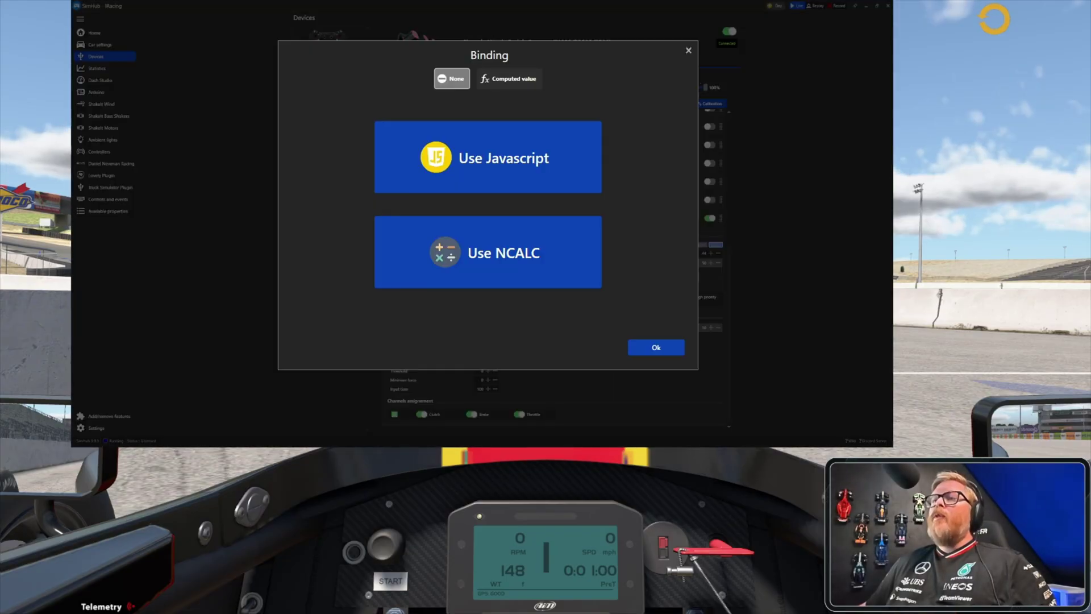
pyautogui.click(436, 276)
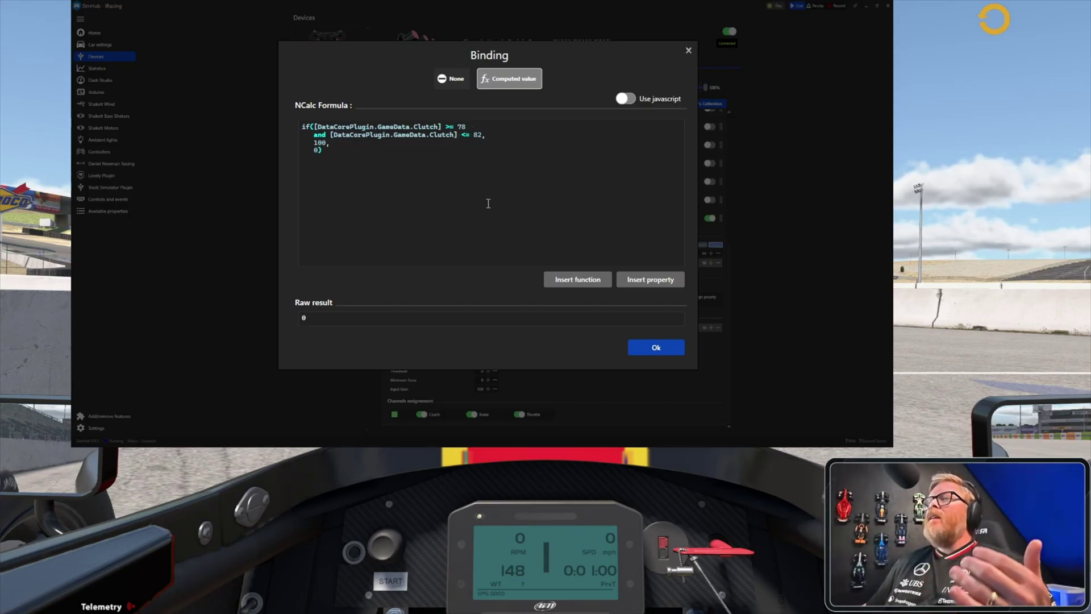
pyautogui.click(643, 349)
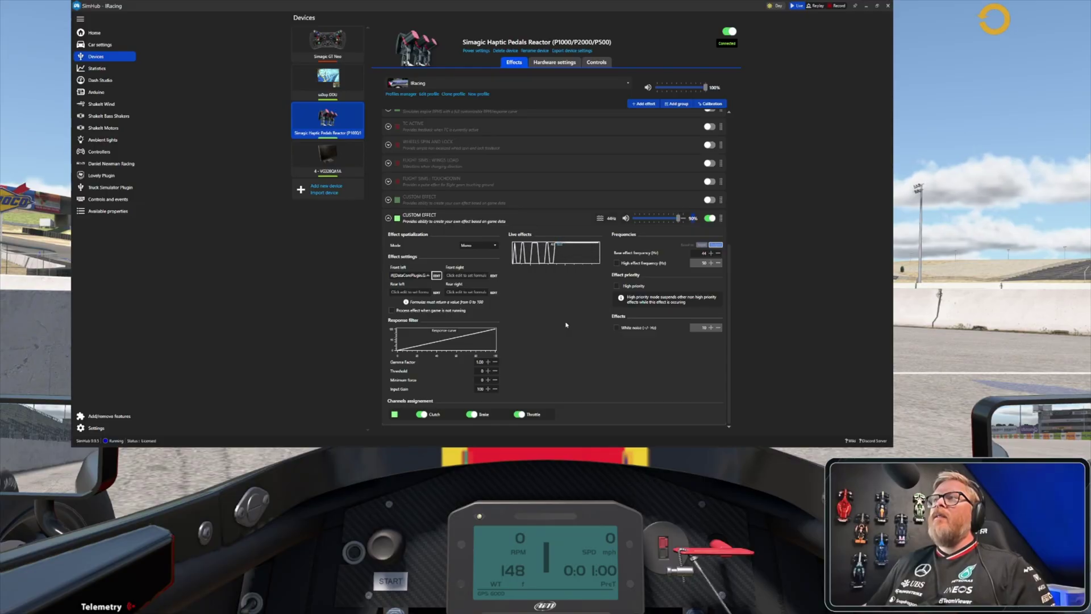
# Step: Raise the base effect frequency to 50 and switch back to iRacing
pyautogui.click(710, 253)
pyautogui.click(710, 253)
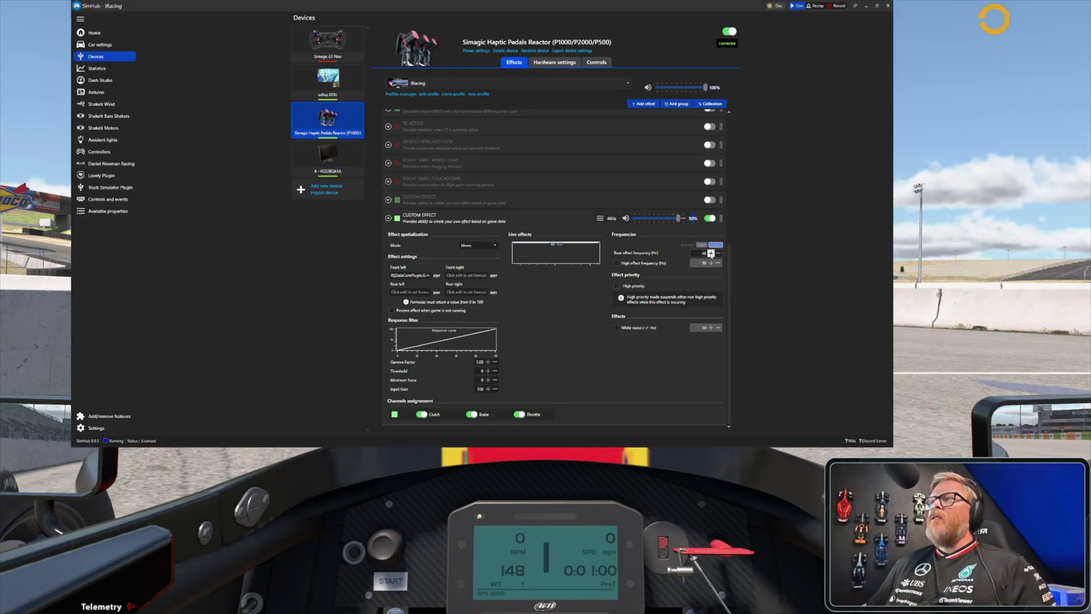
pyautogui.click(711, 253)
pyautogui.click(711, 253)
pyautogui.click(711, 252)
pyautogui.click(710, 253)
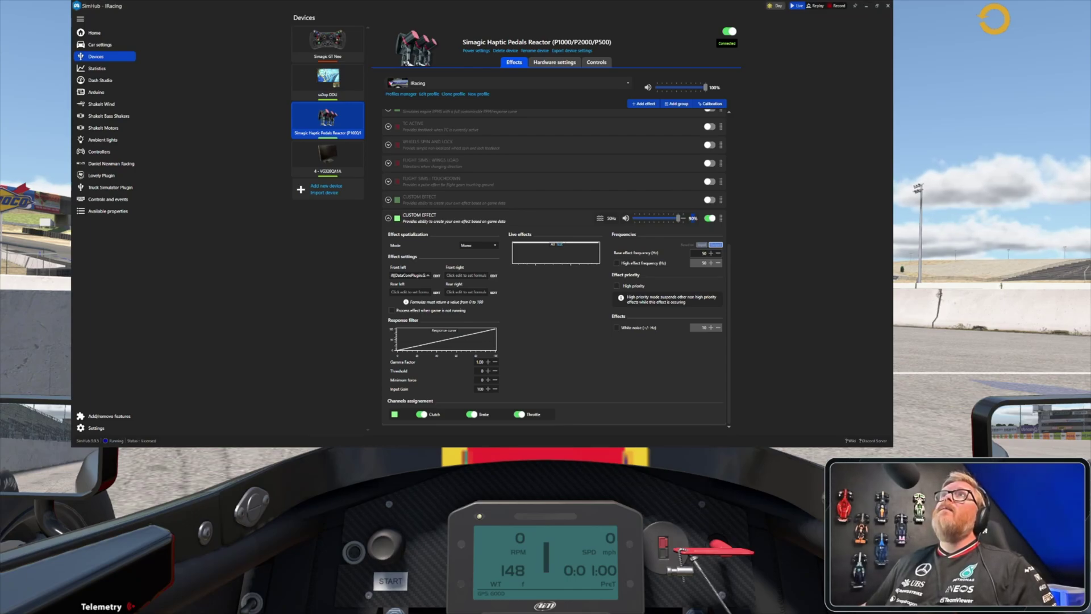
pyautogui.hotkey('alt', 'Tab')
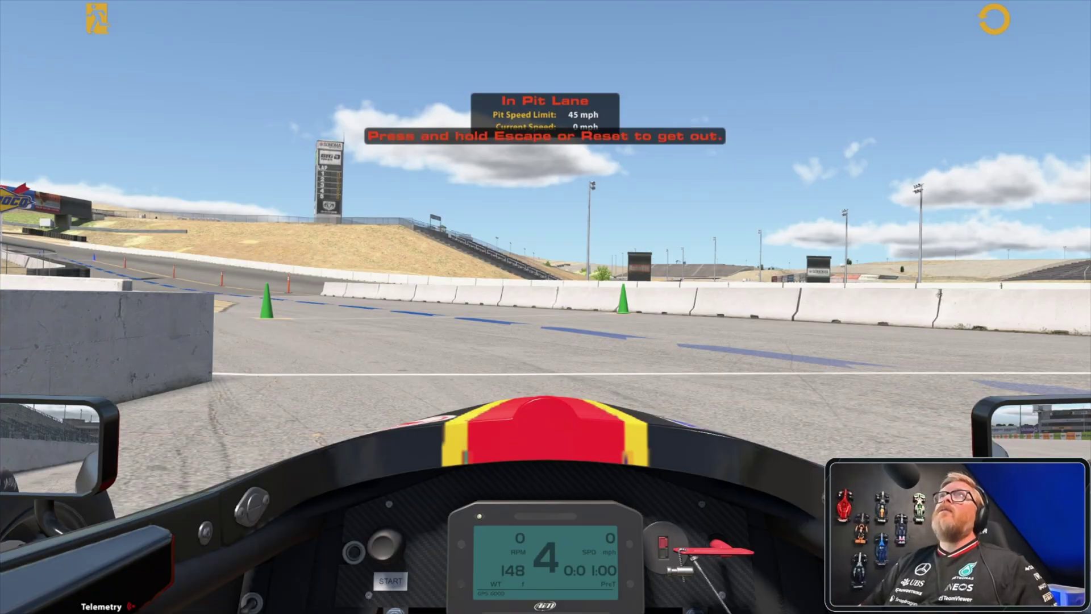
# Step: Start the car's engine with the starter key S
pyautogui.press('s')
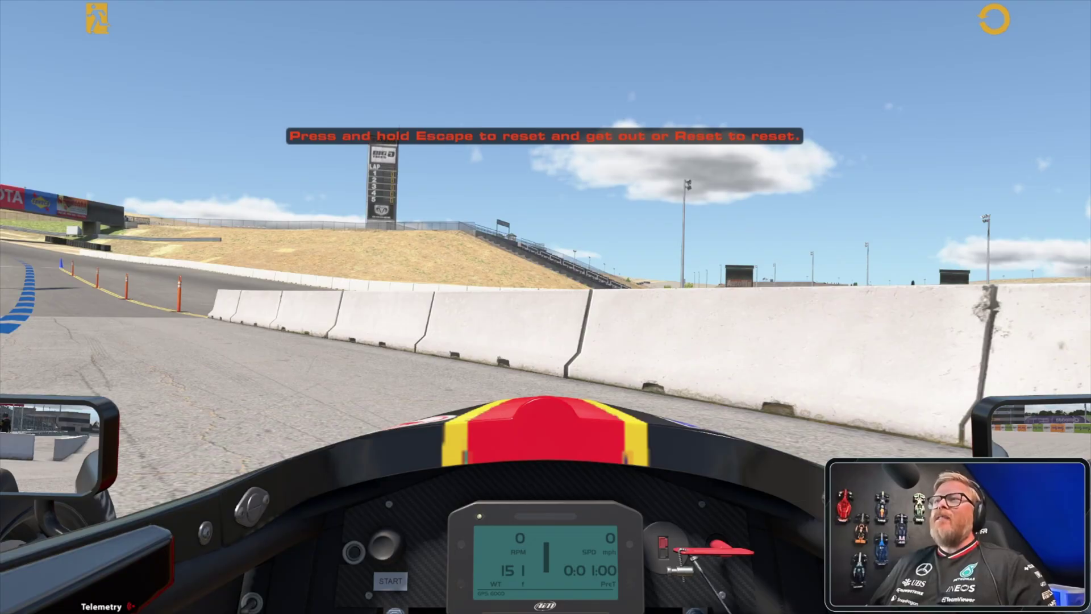
# Step: Bring SimHub forward and clear the 'clutch' filter to list all GameData properties
pyautogui.hotkey('alt', 'Tab')
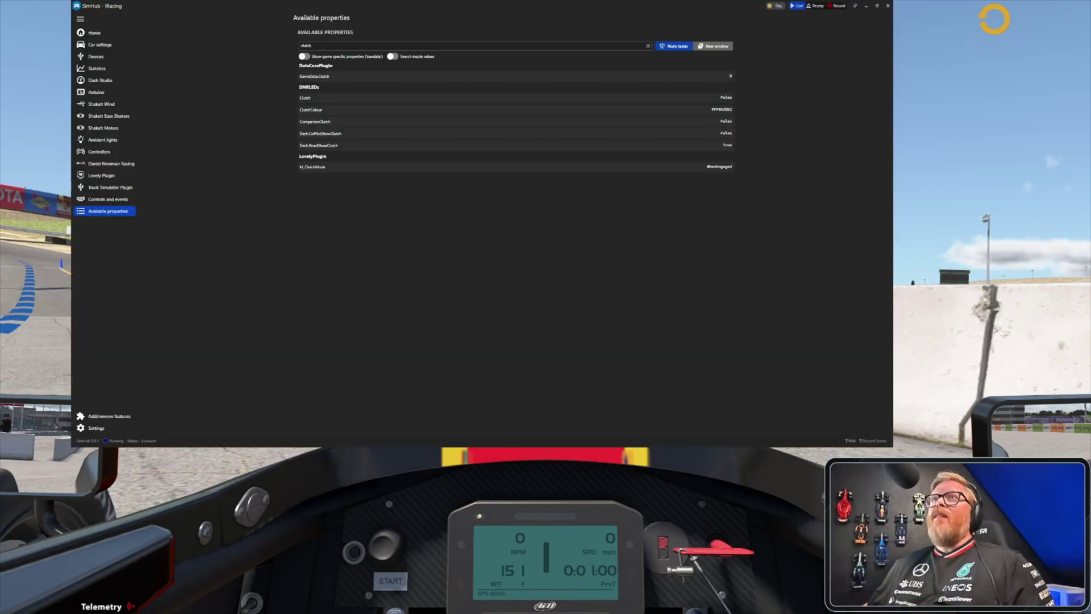
pyautogui.doubleClick(299, 46)
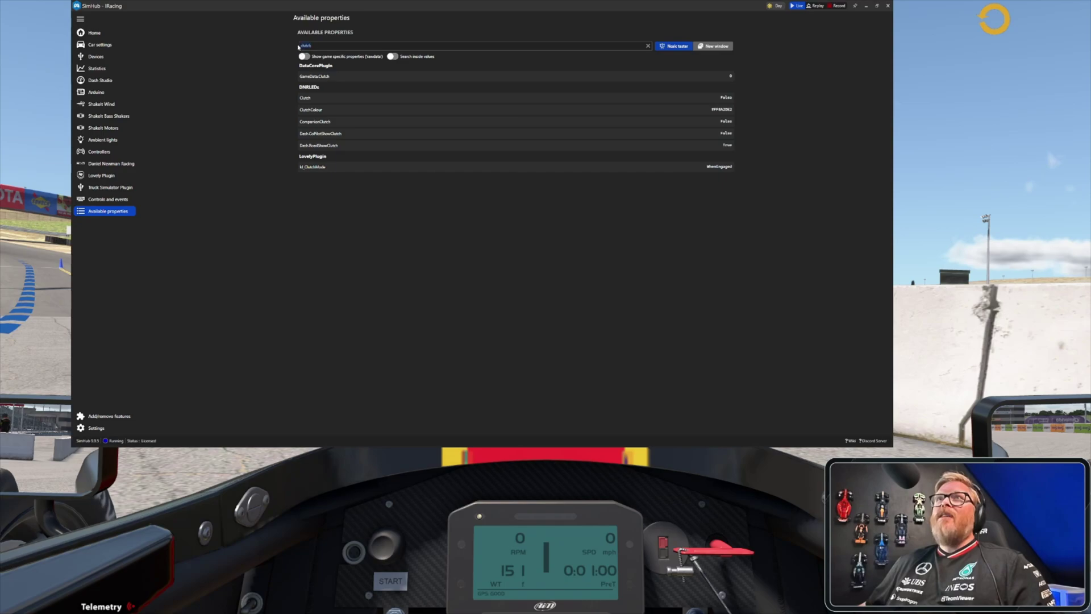
pyautogui.press('BackSpace')
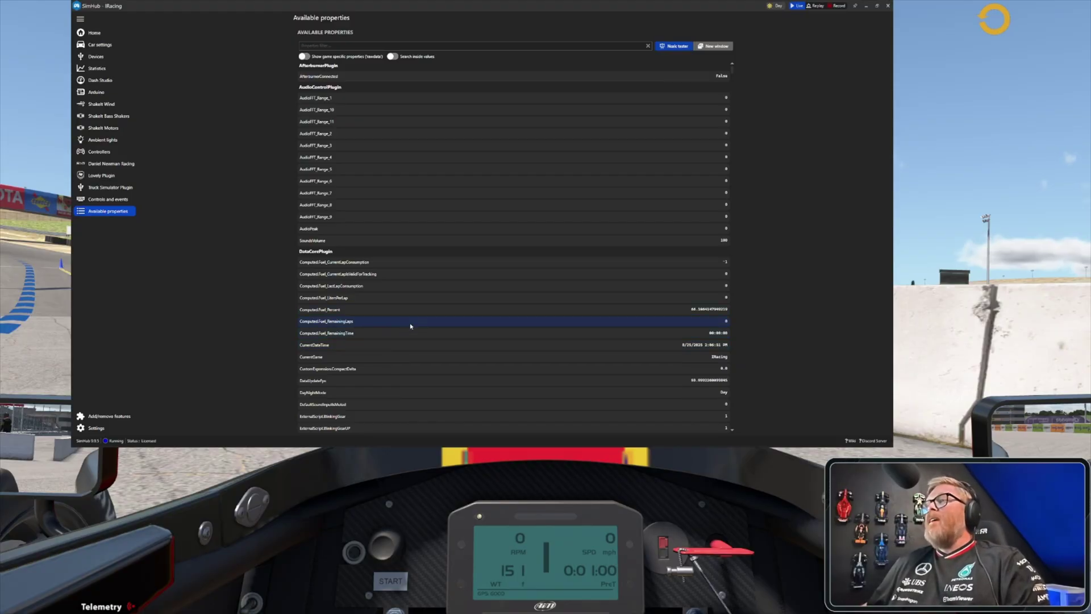
pyautogui.scroll(-10, 488, 320)
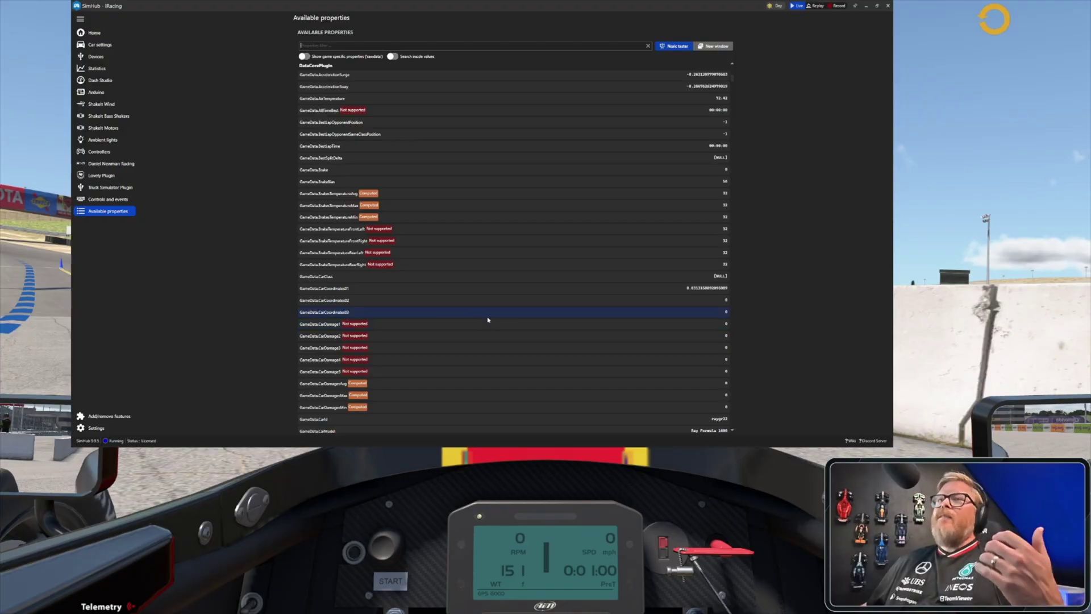